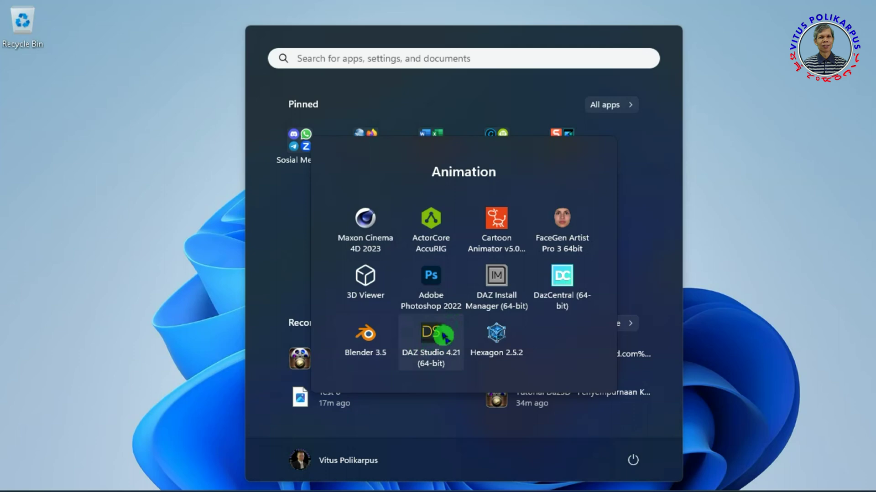
- Launch DAZ Studio 4.21 (64-bit) and dismiss its Welcome window
left_click(433, 335)
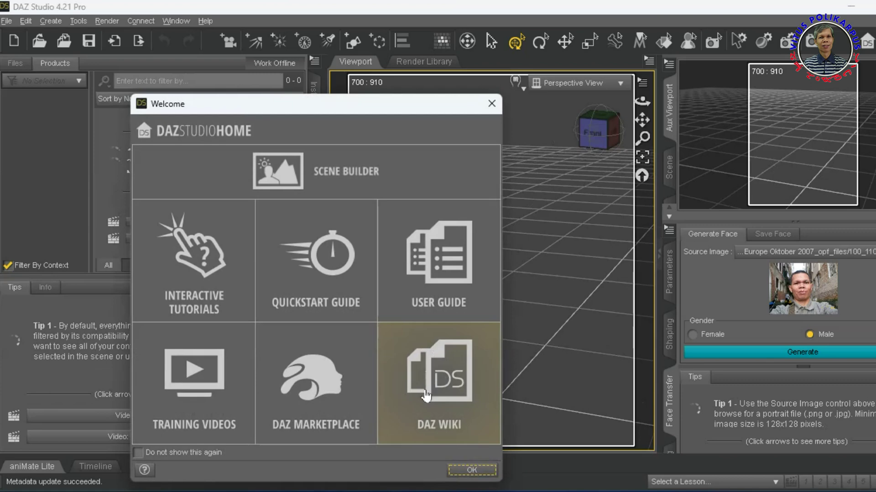
left_click(407, 111)
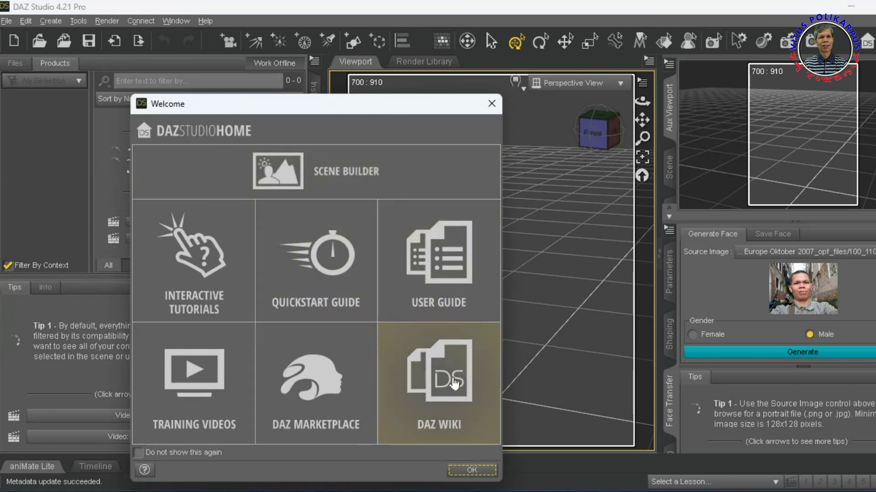
left_click(462, 470)
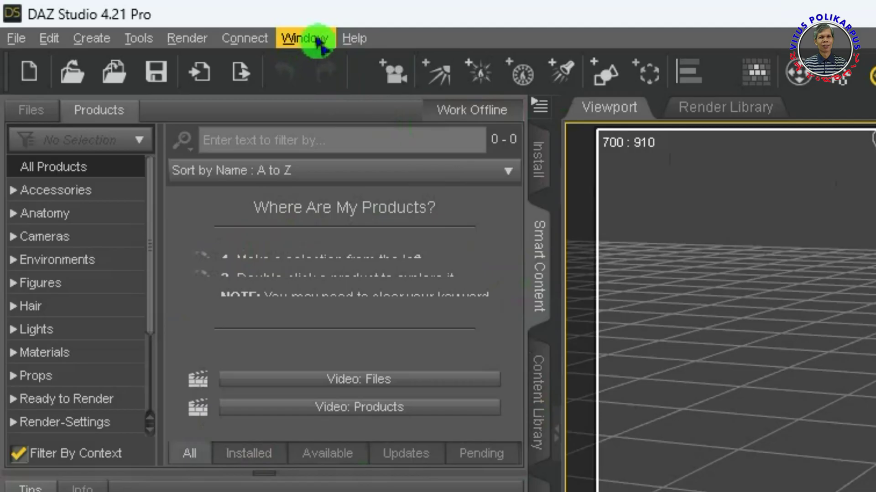
- Open the workspace layout selection and preview the Full Service [Beta] layout, moving the dialog aside to see the interface
left_click(182, 22)
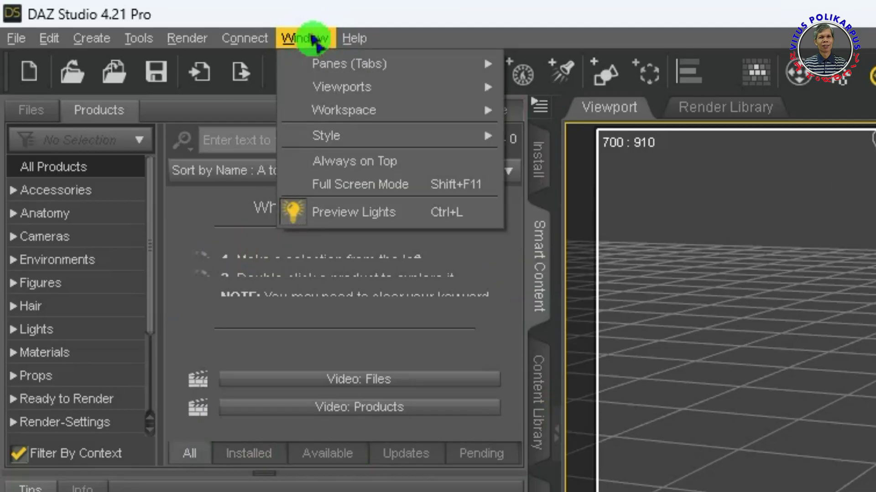
mouse_move(315, 116)
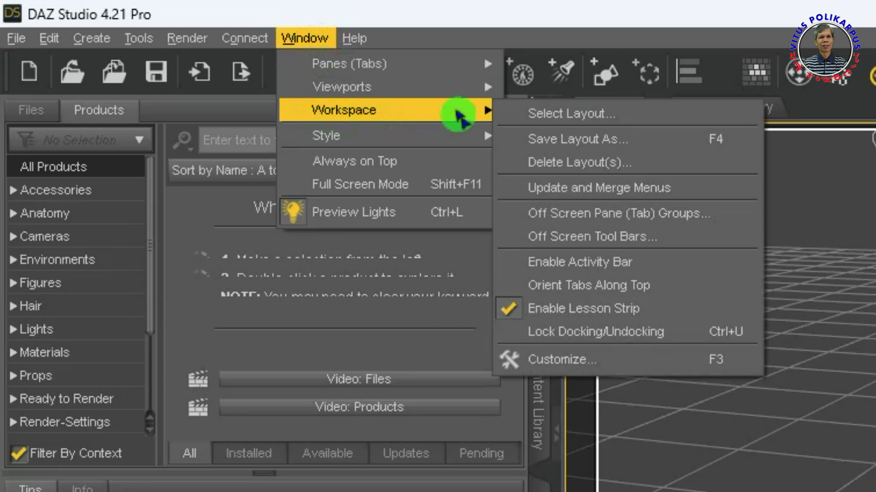
left_click(583, 117)
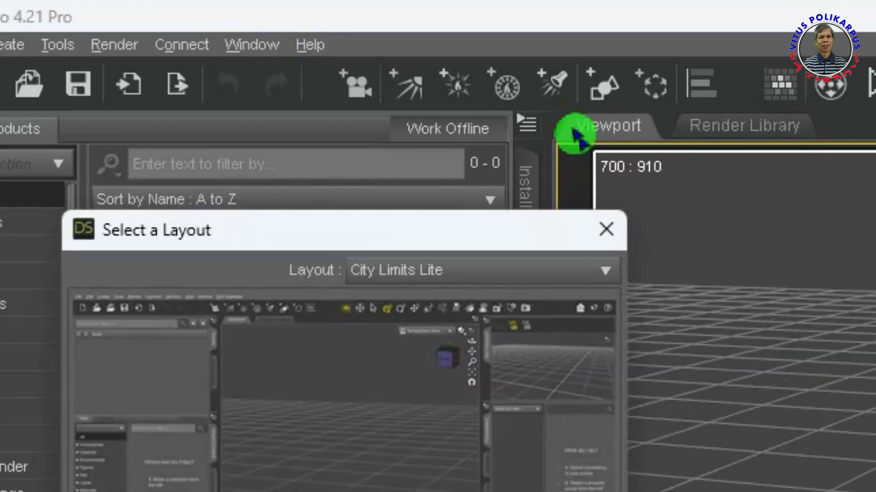
left_click(576, 280)
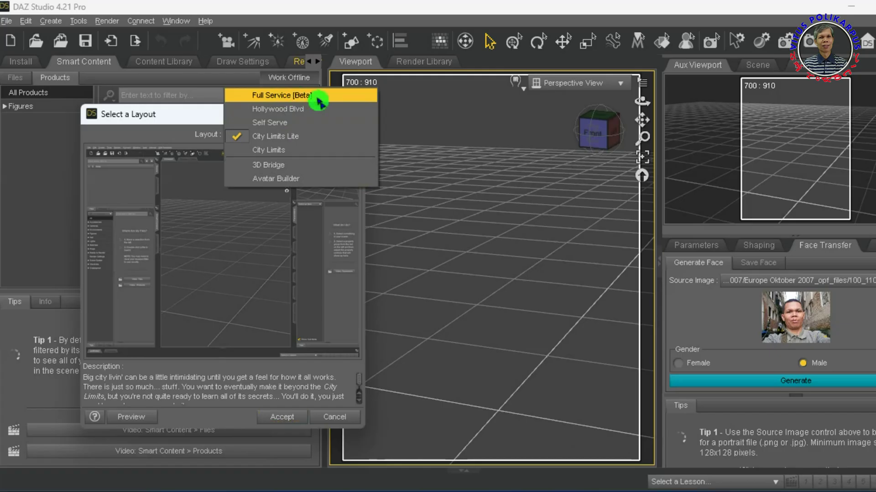
left_click(317, 98)
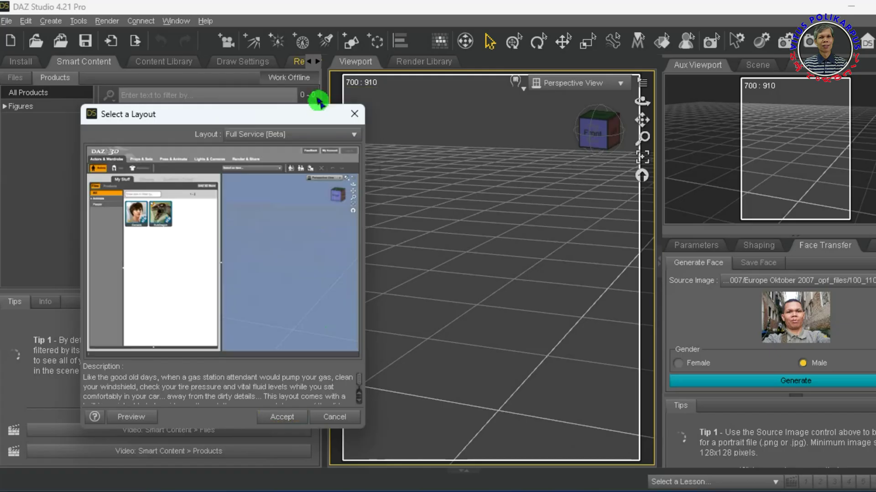
left_click(132, 417)
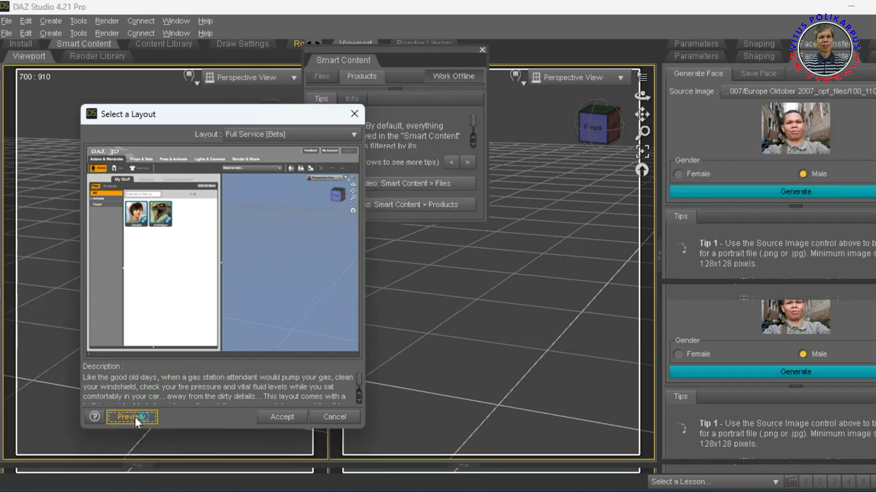
left_click_drag(269, 115, 208, 417)
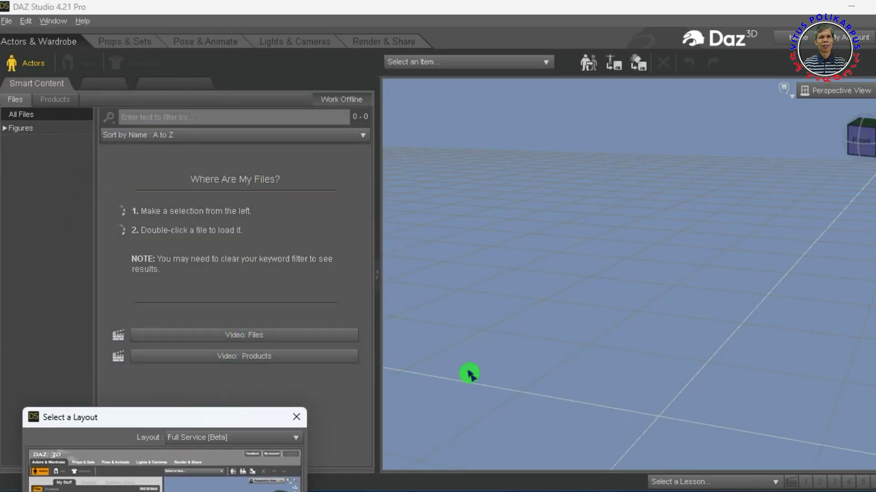
left_click_drag(239, 420, 296, 74)
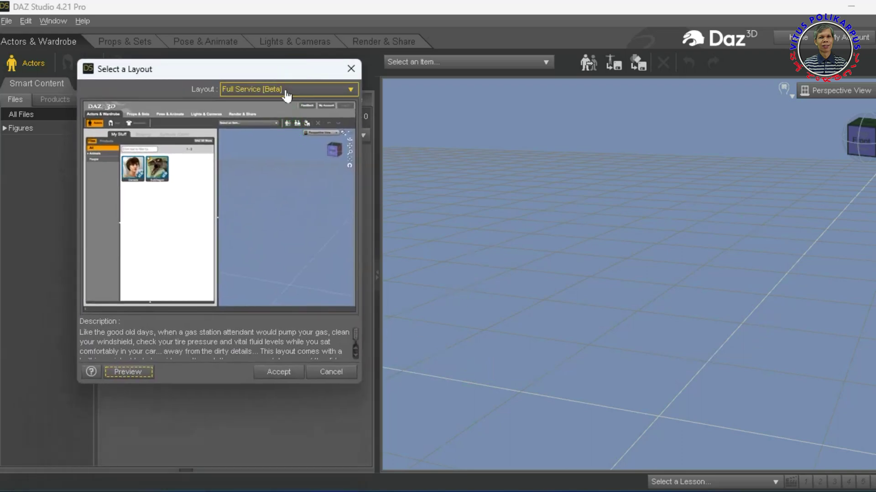
- Preview the Hollywood Blvd workspace layout
left_click(287, 89)
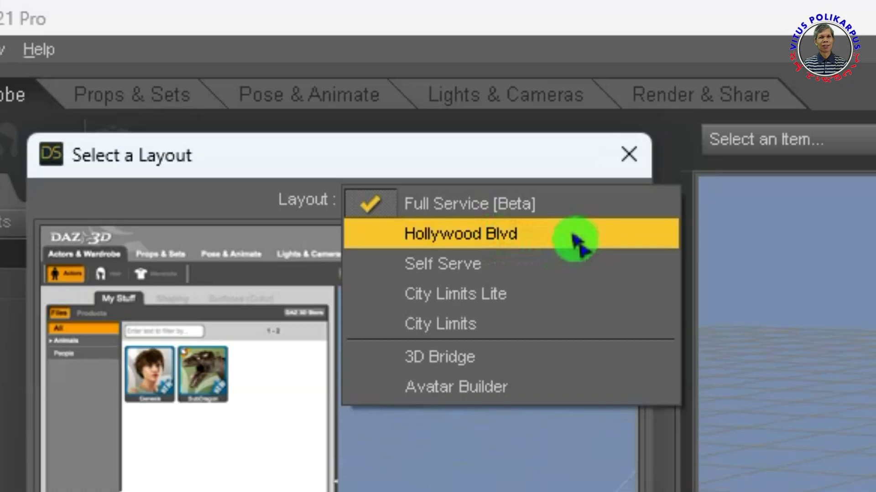
left_click(573, 237)
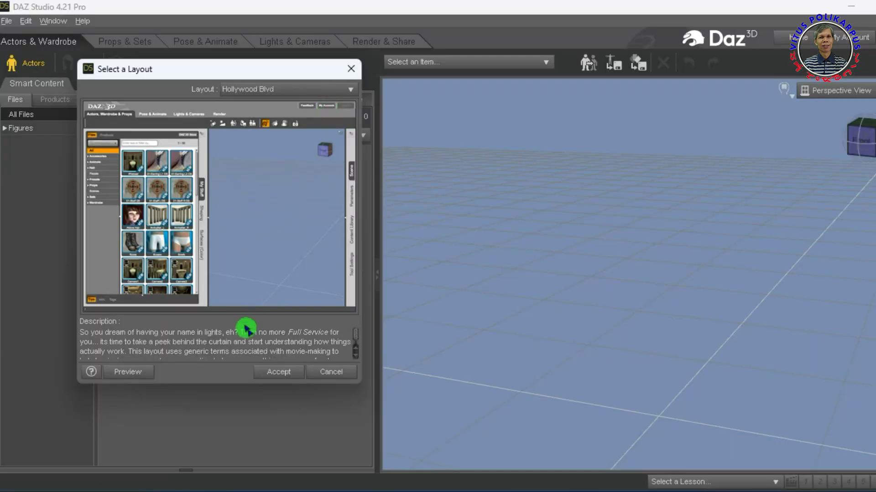
left_click(133, 373)
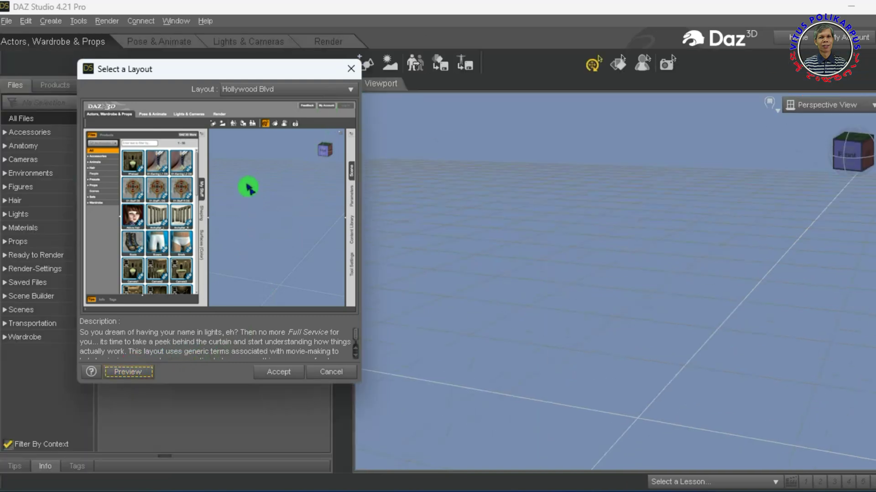
left_click_drag(239, 73, 233, 97)
- Preview the Self Serve workspace layout
left_click(256, 114)
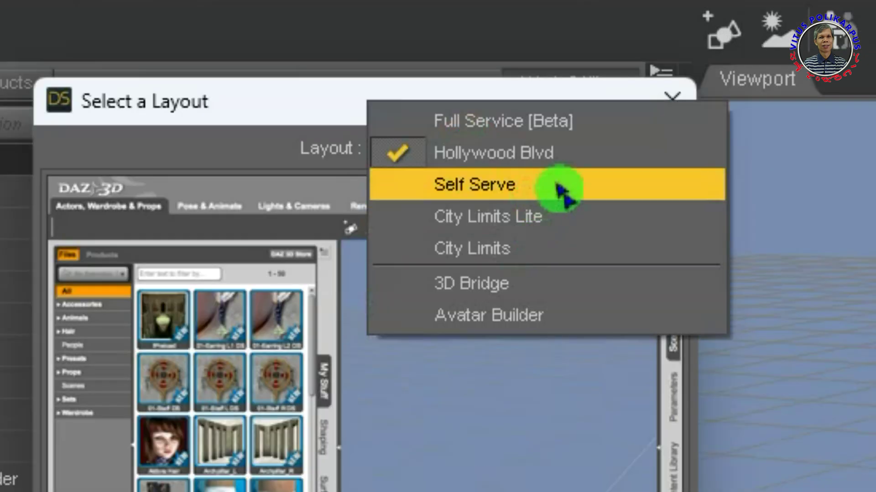
left_click(560, 187)
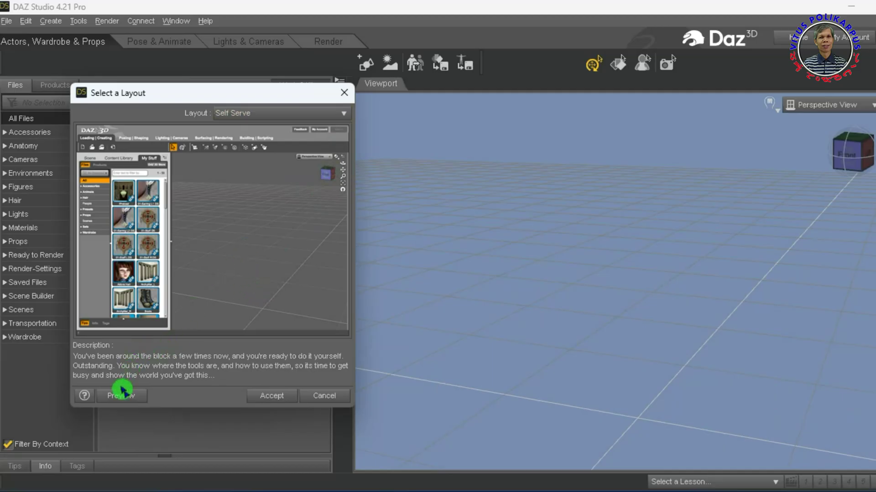
left_click(121, 393)
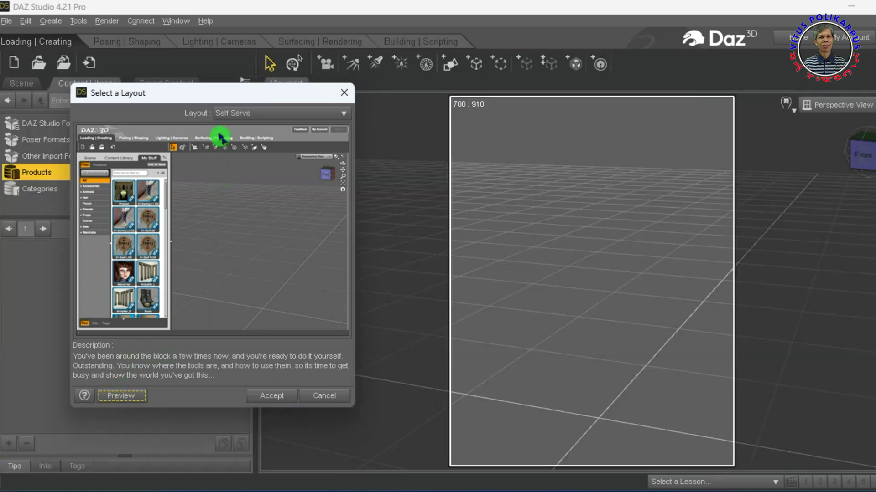
left_click_drag(211, 92, 226, 101)
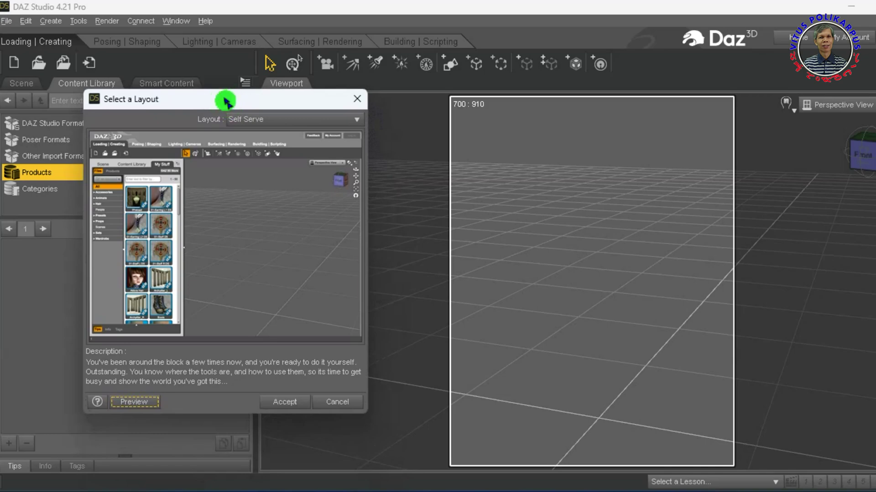
- Preview the City Limits workspace layout
left_click(254, 128)
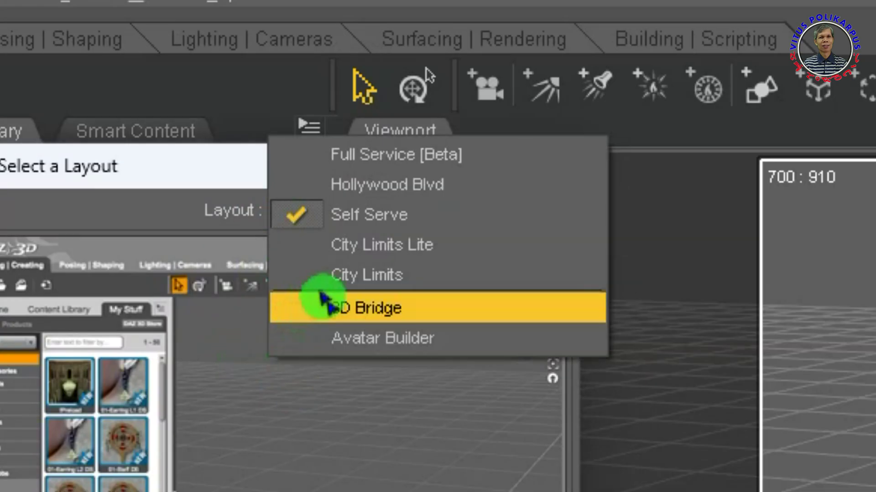
left_click(338, 276)
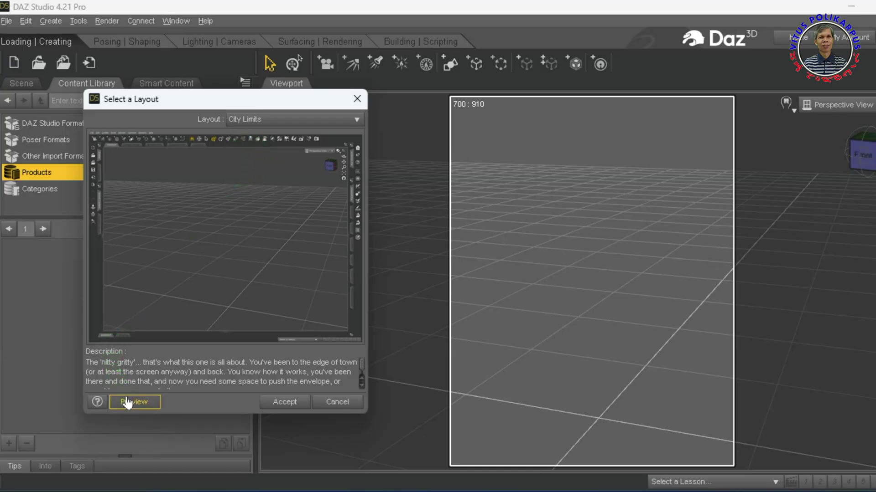
left_click(127, 401)
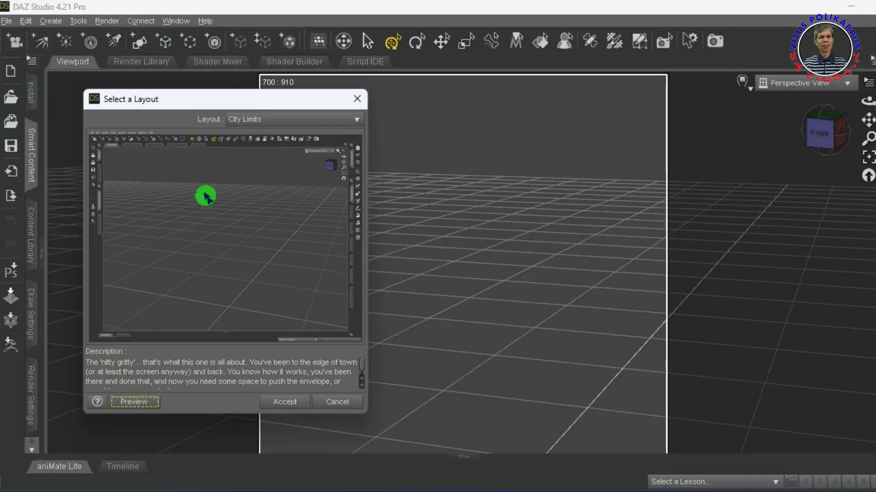
left_click_drag(206, 105, 181, 88)
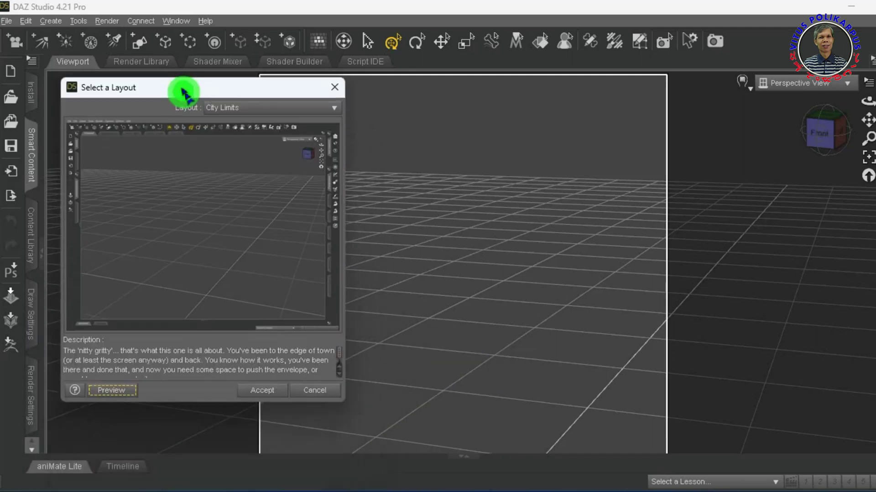
- Preview the 3D Bridge workspace layout
left_click(241, 109)
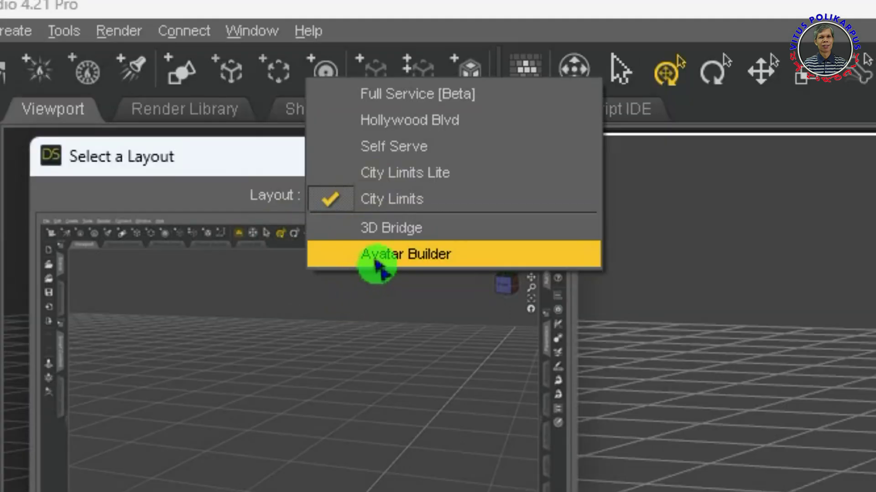
left_click(388, 229)
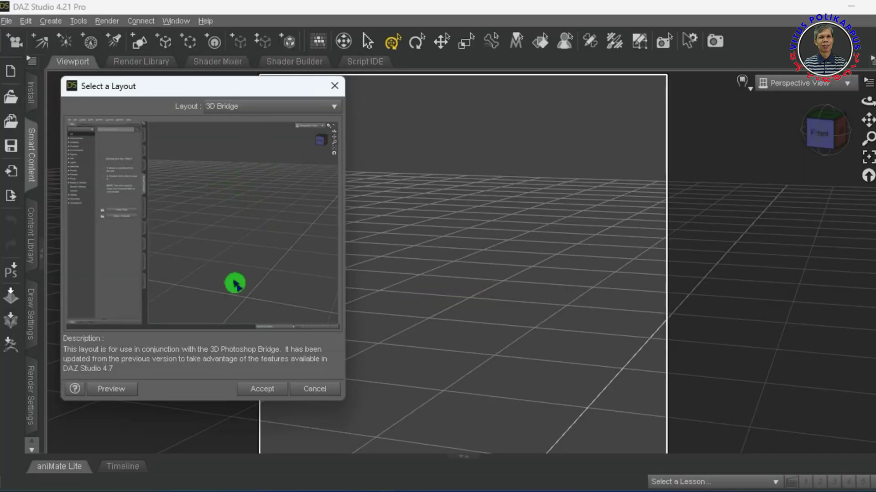
left_click(108, 388)
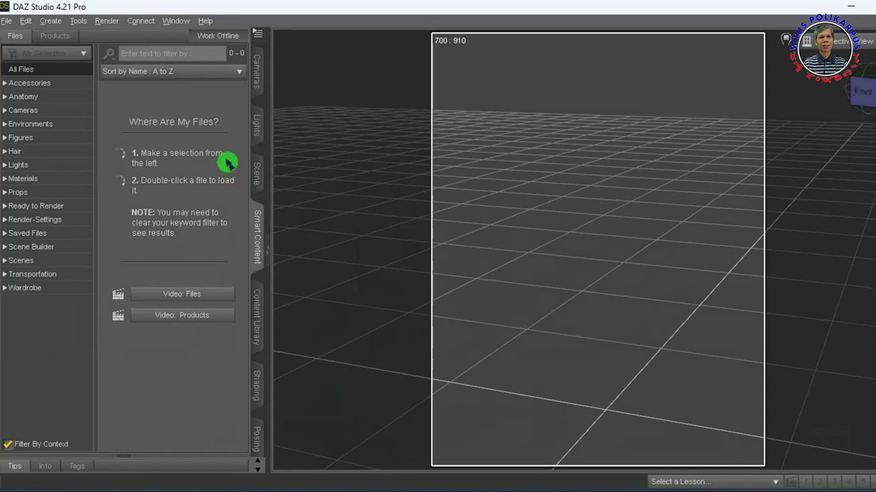
- Reopen the workspace layout selection and preview the Avatar Builder layout
left_click(176, 21)
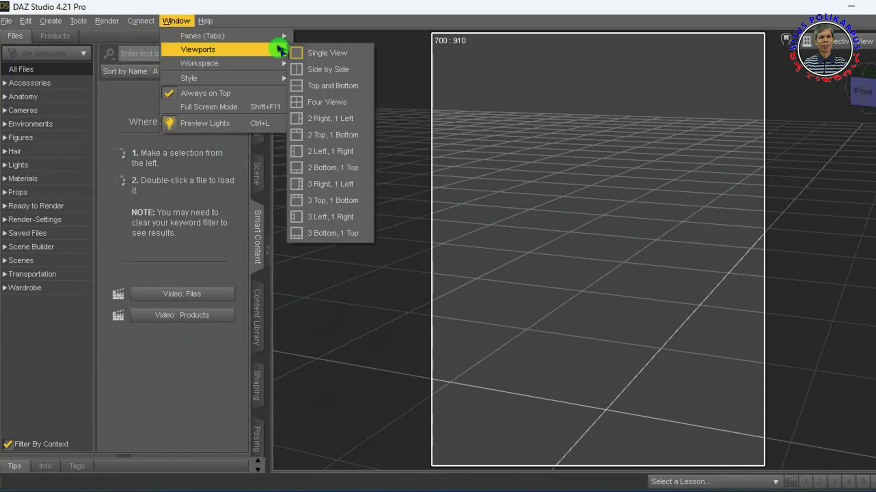
mouse_move(237, 65)
left_click(329, 65)
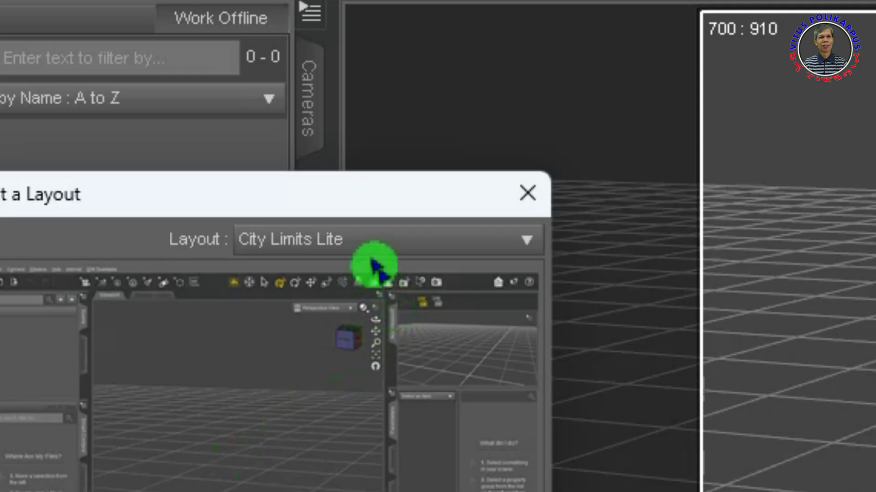
scroll(359, 242, "down", 2)
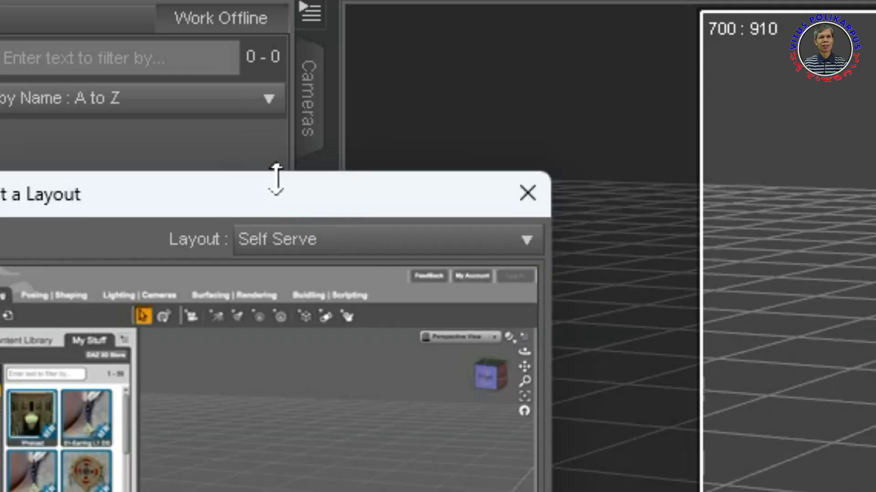
left_click(360, 251)
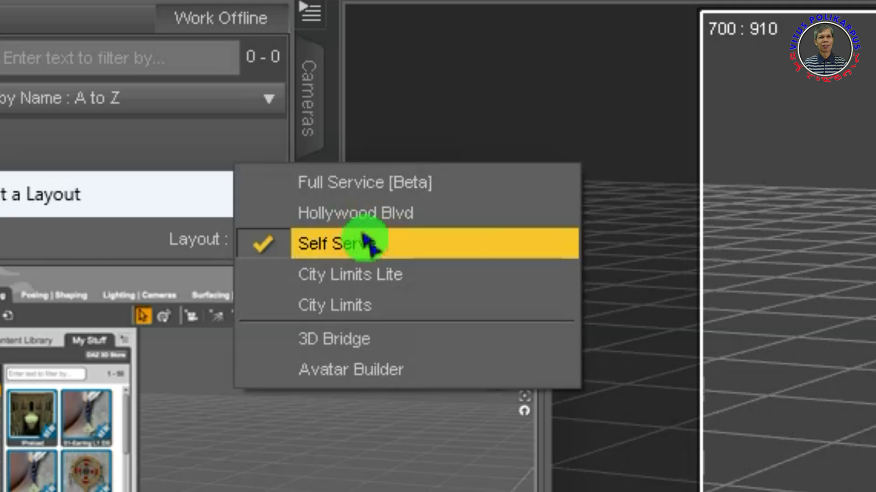
left_click(426, 377)
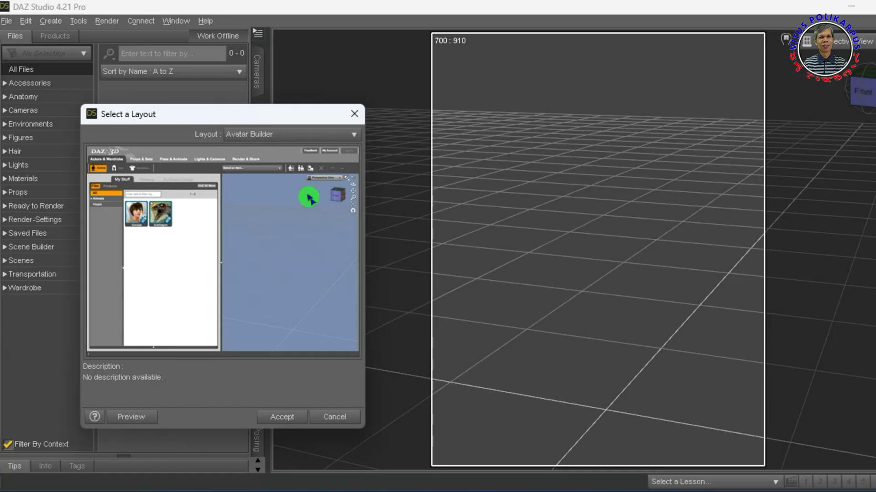
left_click(134, 416)
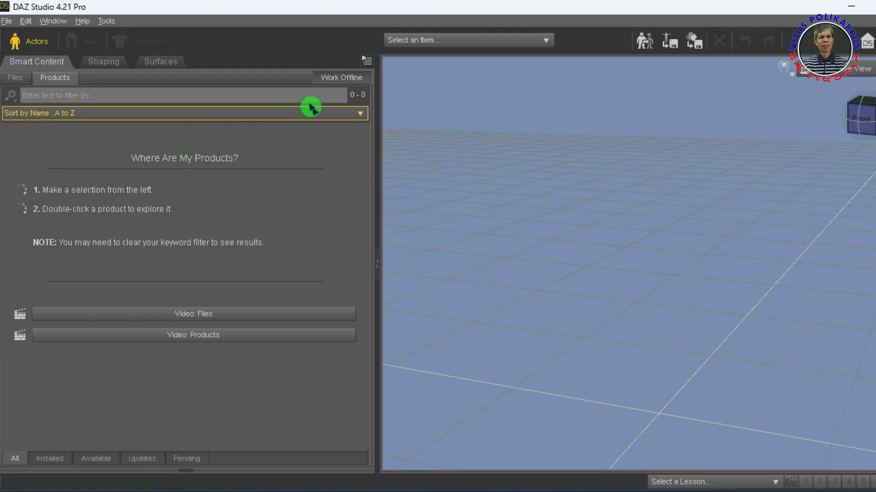
- Reopen the workspace layout selection and apply the City Limits Lite layout
left_click(54, 21)
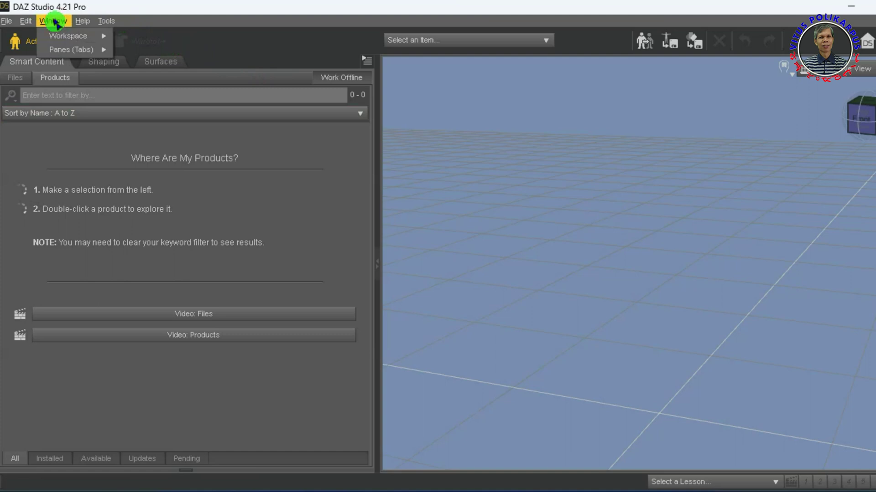
mouse_move(62, 40)
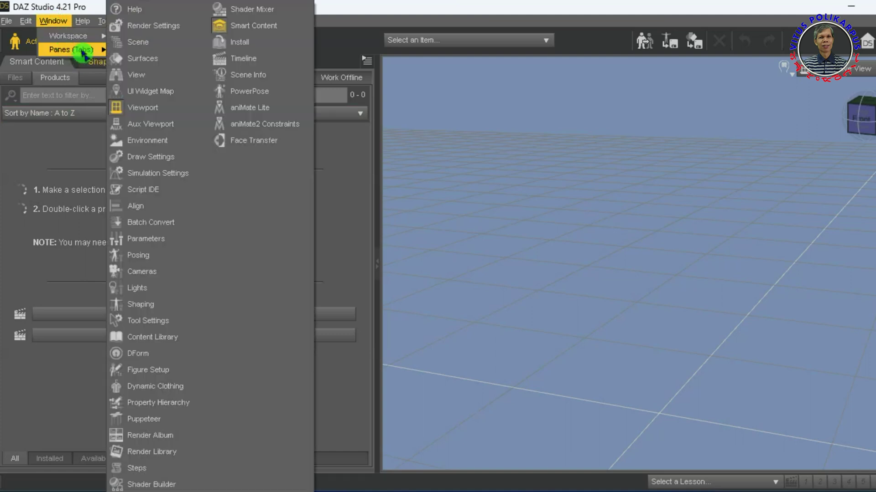
left_click(137, 38)
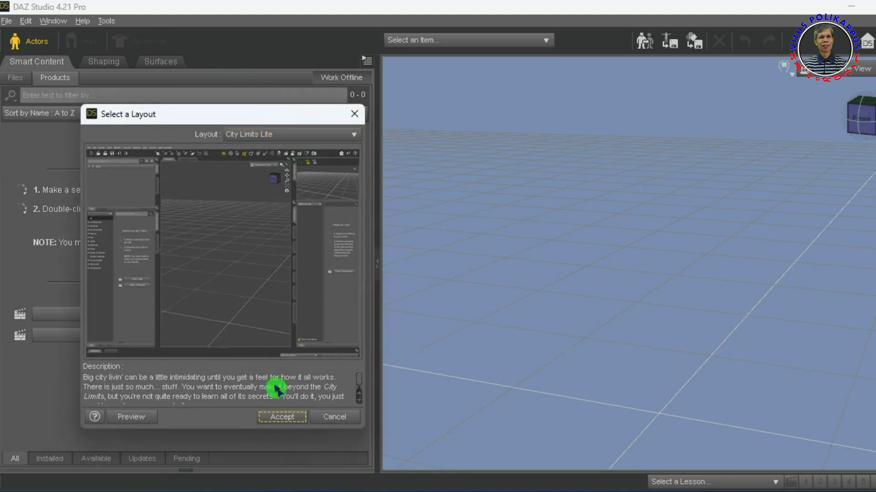
left_click(276, 423)
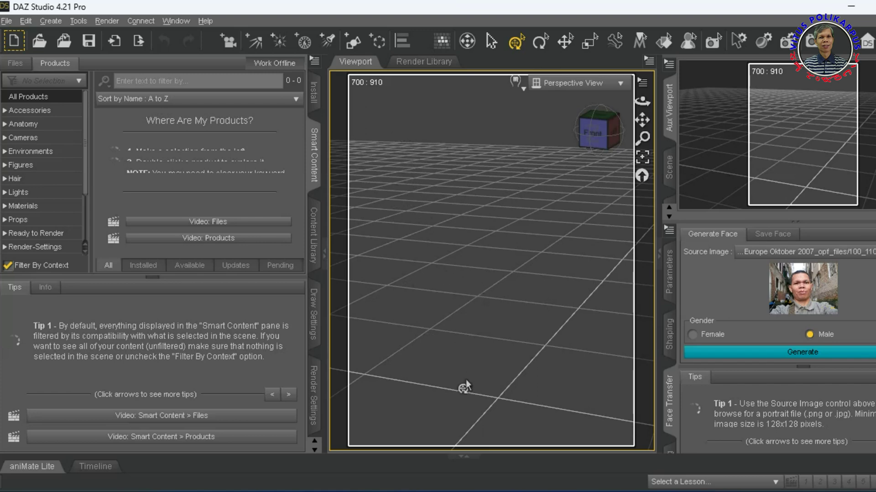
- Launch the Google Chrome browser from the pinned group of browsers
mouse_move(390, 490)
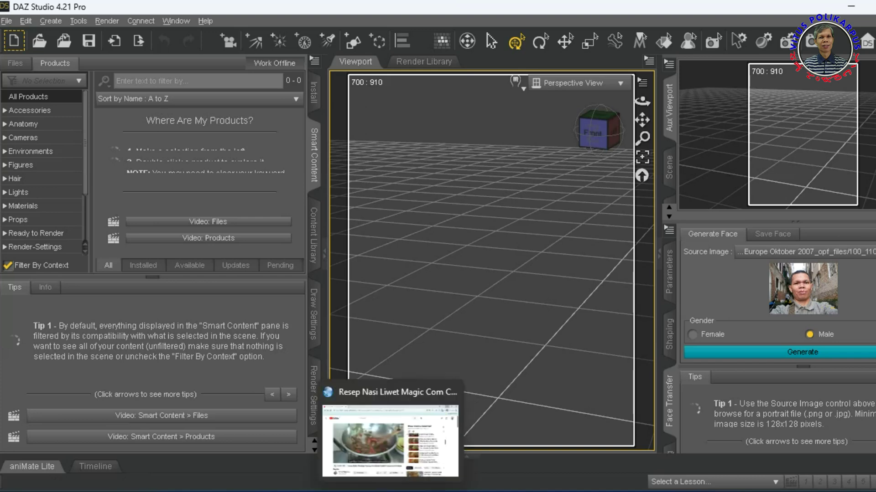
mouse_move(420, 490)
left_click(122, 489)
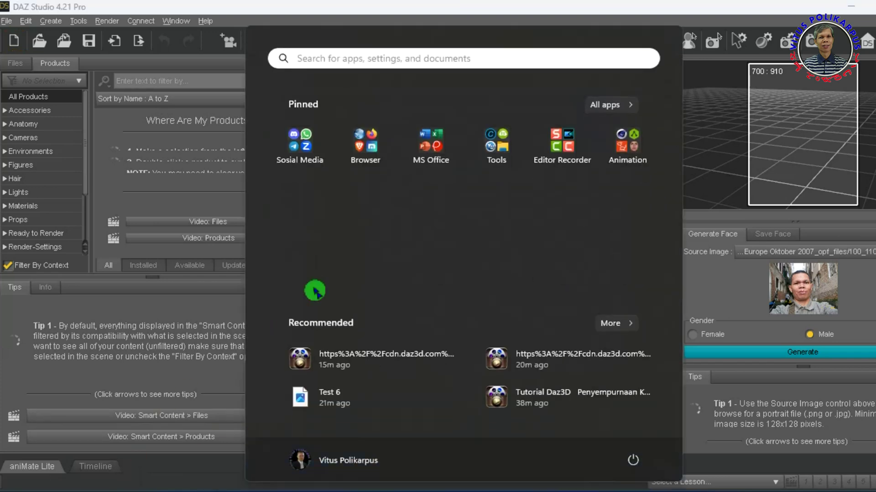
left_click(364, 141)
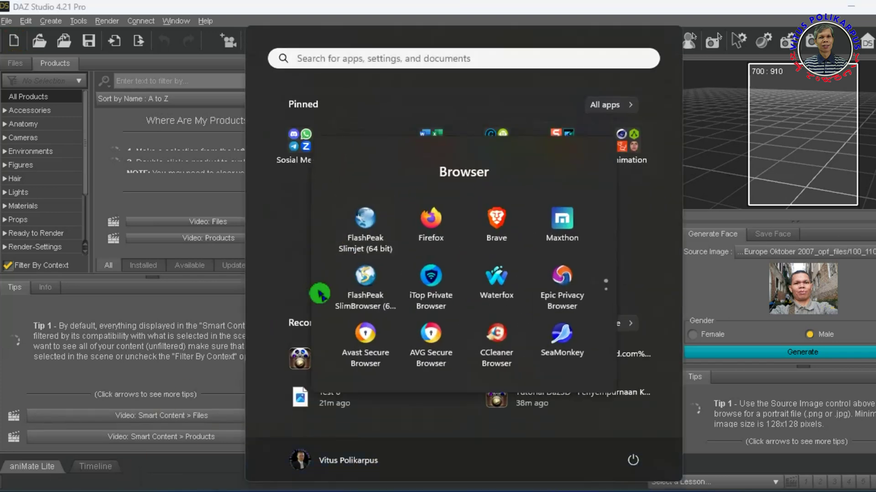
scroll(433, 315, "down", 1)
scroll(436, 316, "down", 1)
left_click(428, 280)
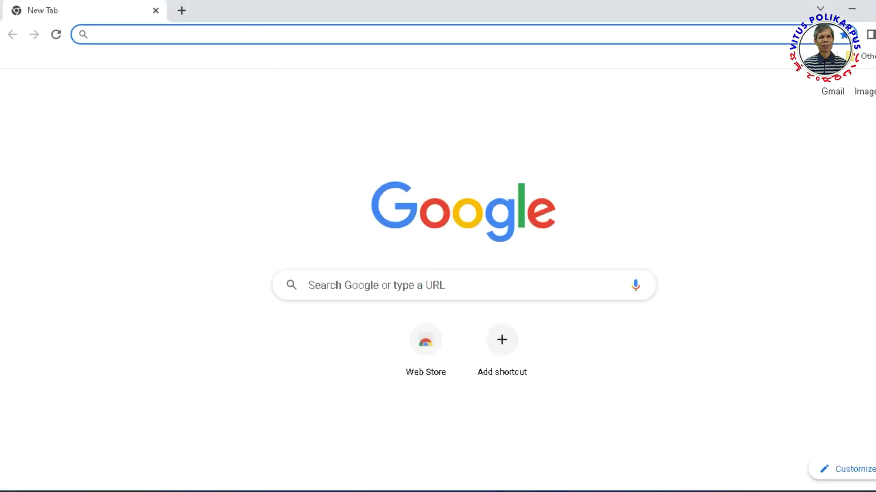
- Search the web for "daz stusio" and open the official daz3d.com website from the results
left_click(250, 35)
type("daz")
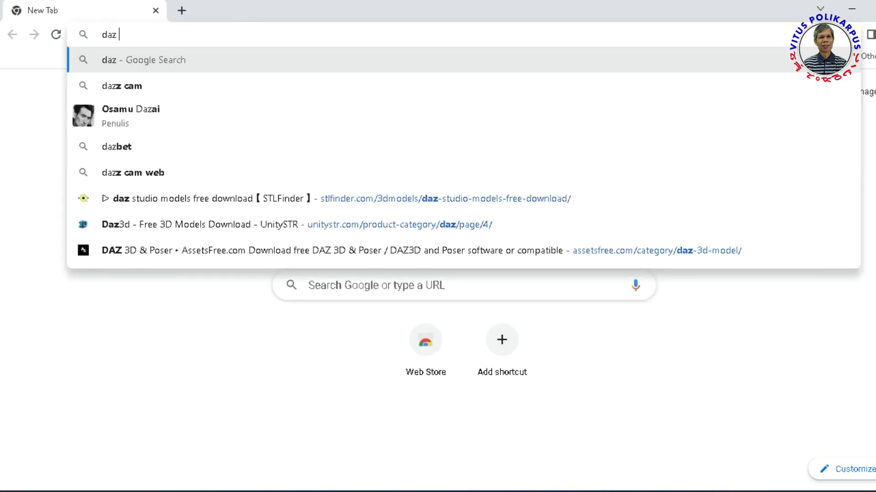
type(" stusio")
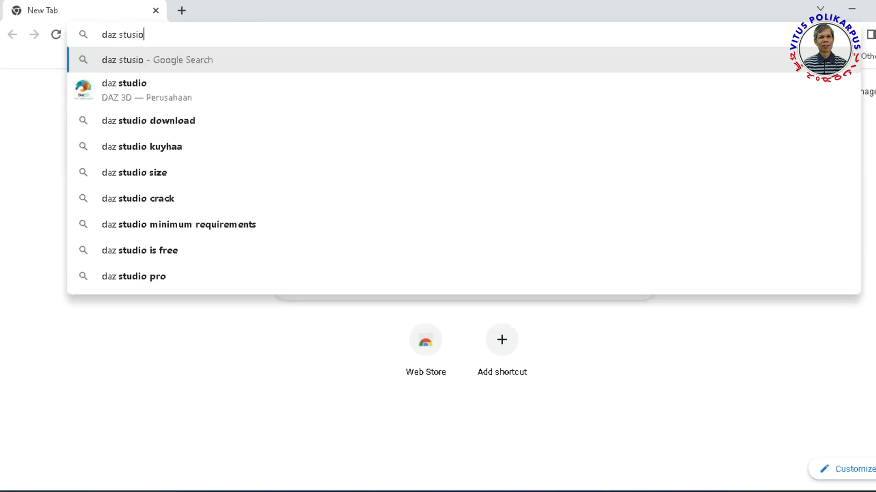
key("Return")
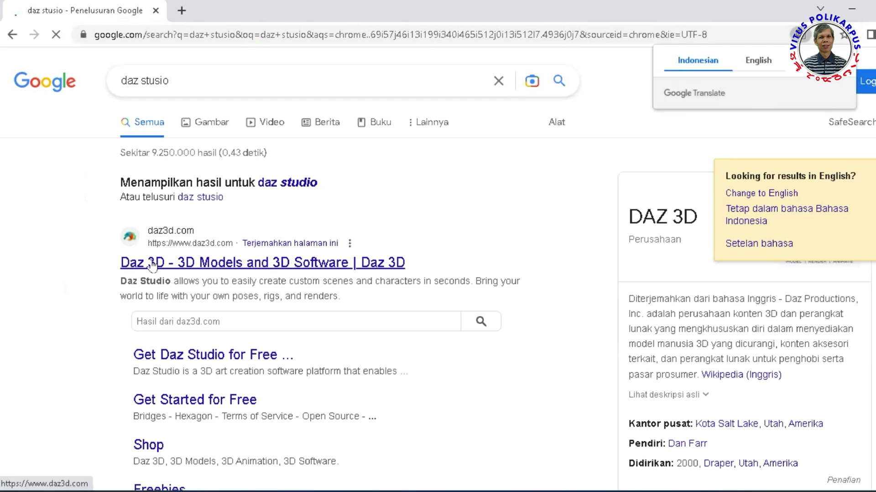
left_click(169, 236)
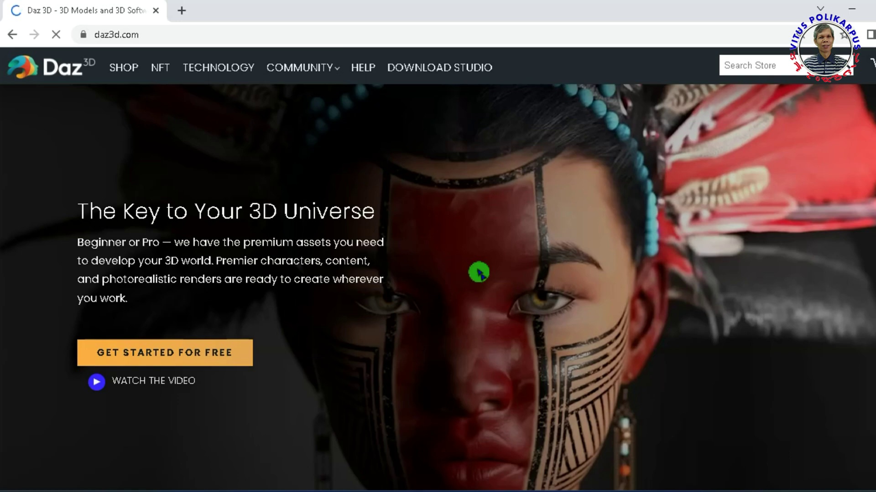
- Look over the Daz 3D home page and open the Daz Studio download page
scroll(478, 273, "down", 5)
scroll(479, 272, "down", 5)
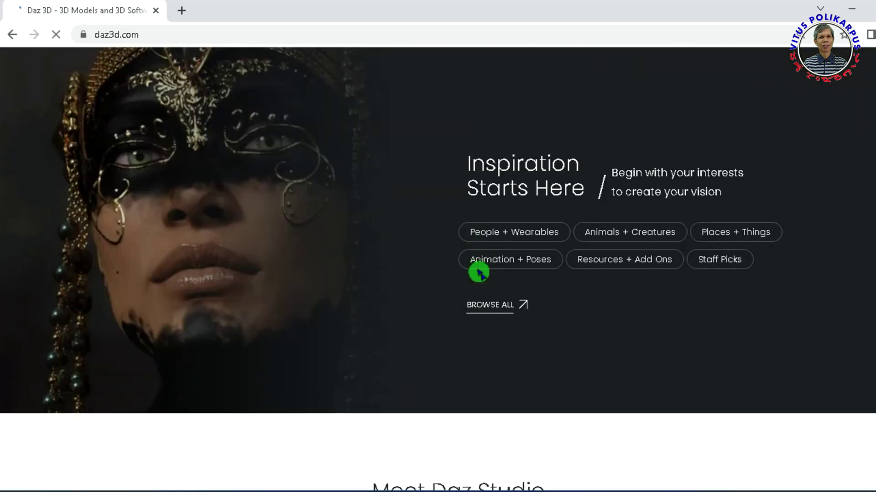
scroll(479, 273, "up", 10)
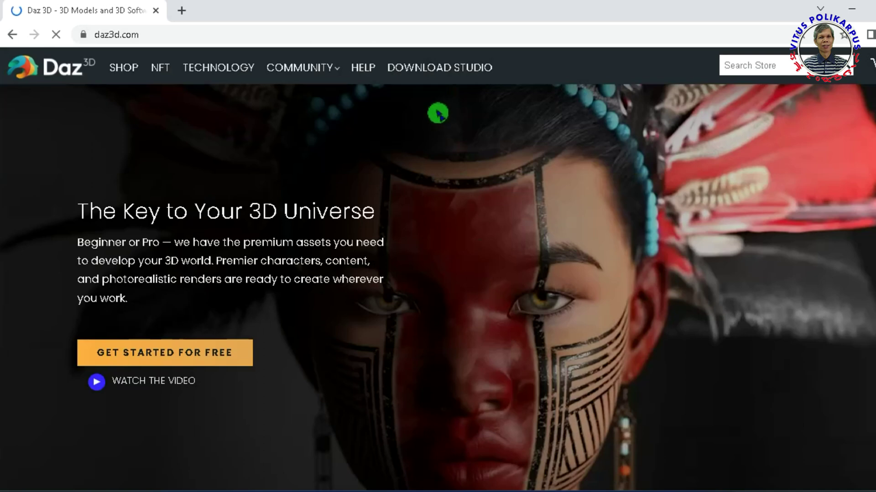
left_click(423, 63)
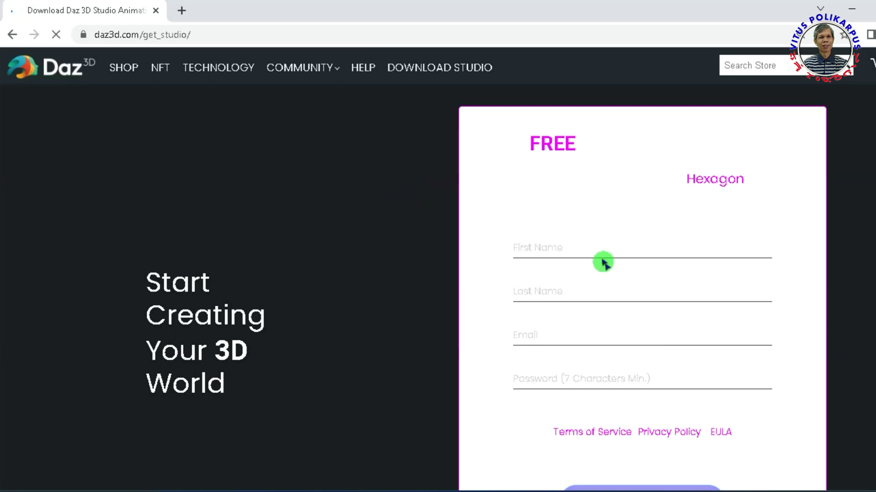
- Dismiss the site's location request and examine the registration form and Daz Studio highlights on the download page
scroll(434, 293, "down", 10)
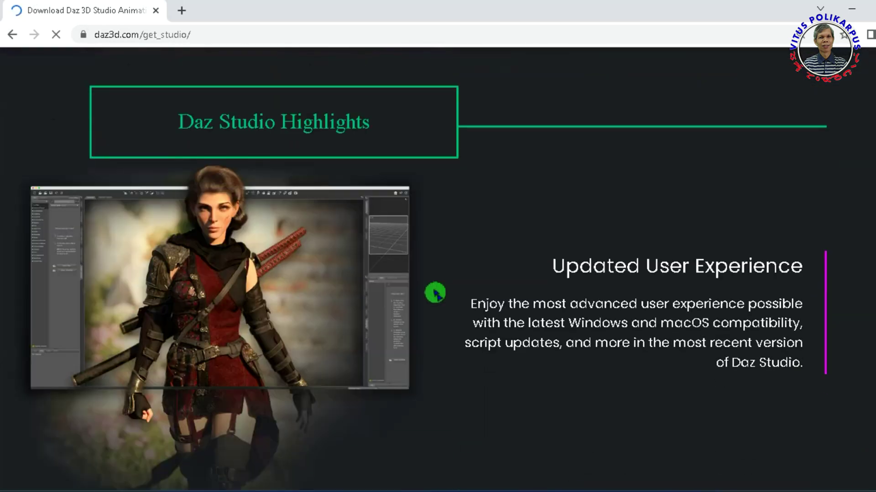
scroll(434, 293, "up", 10)
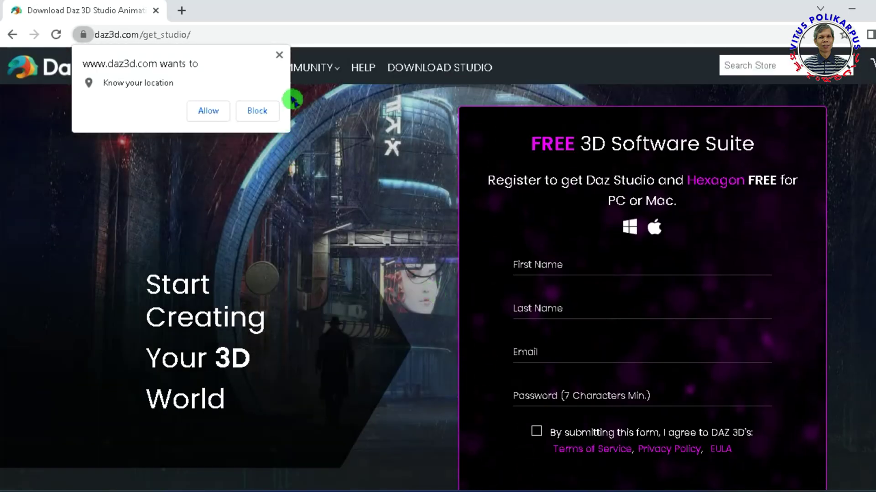
left_click(279, 55)
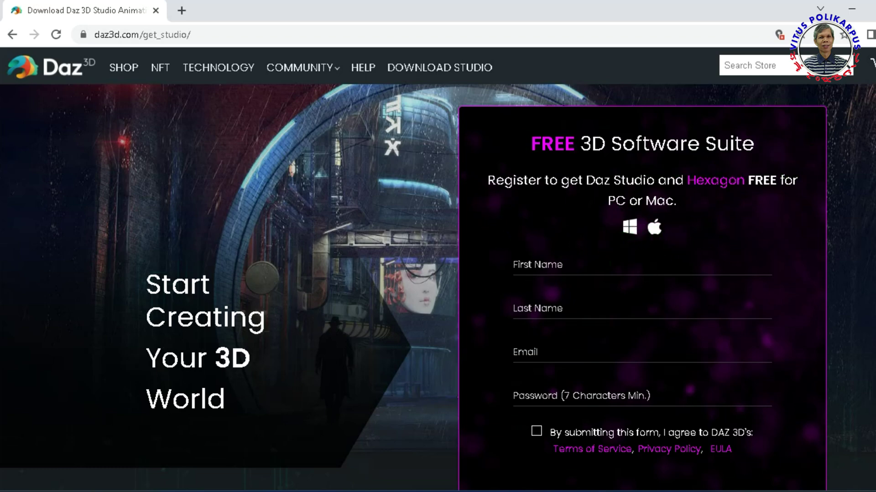
scroll(361, 312, "down", 10)
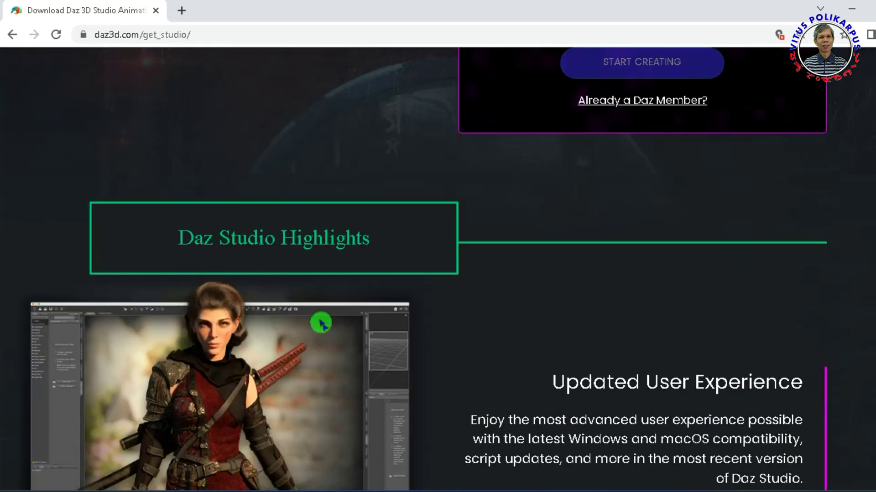
scroll(321, 323, "down", 20)
scroll(416, 295, "up", 18)
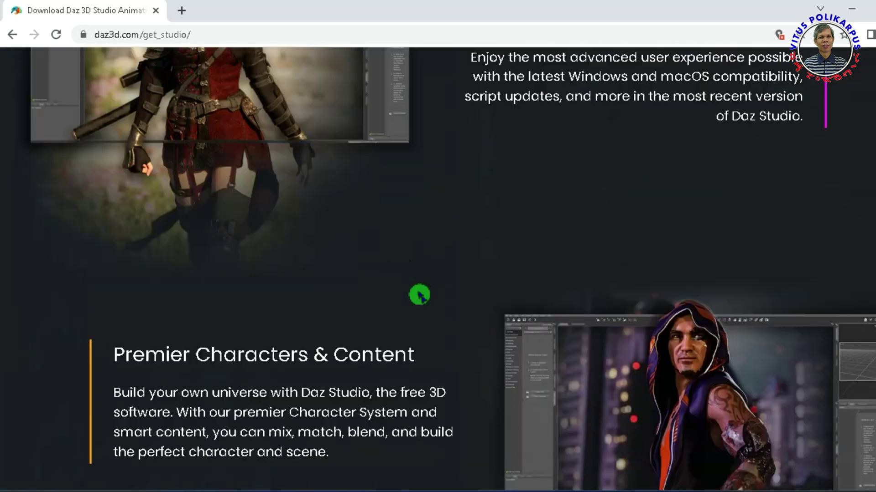
scroll(418, 296, "up", 15)
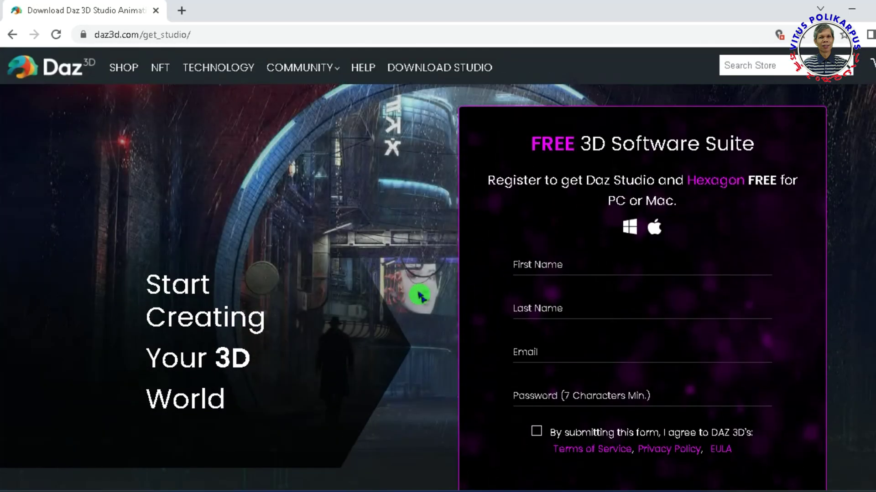